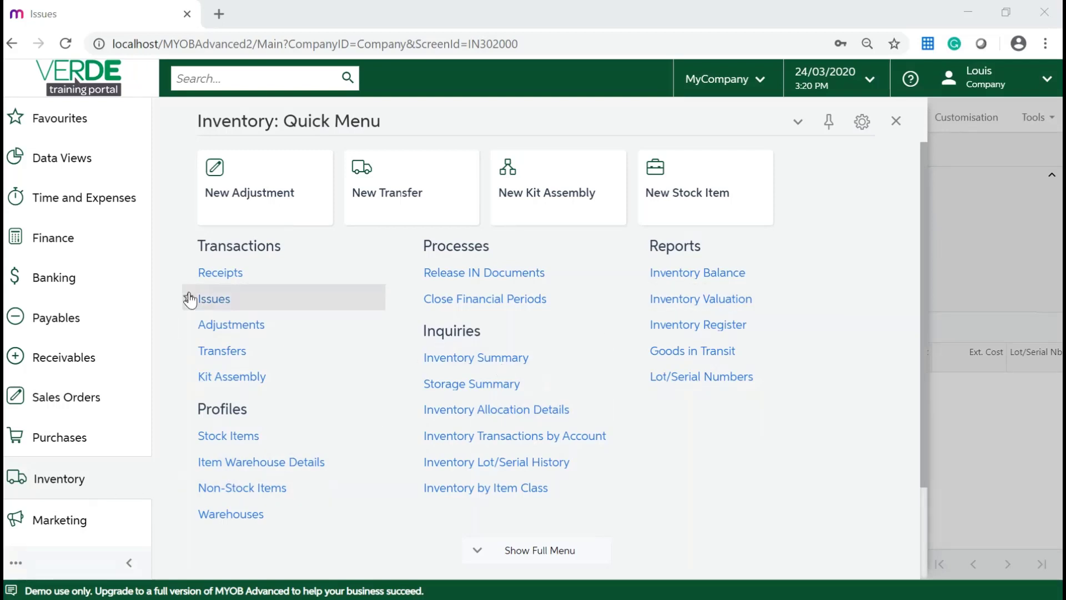
- Open the Issues list under Transactions in the Inventory Quick Menu
click(222, 299)
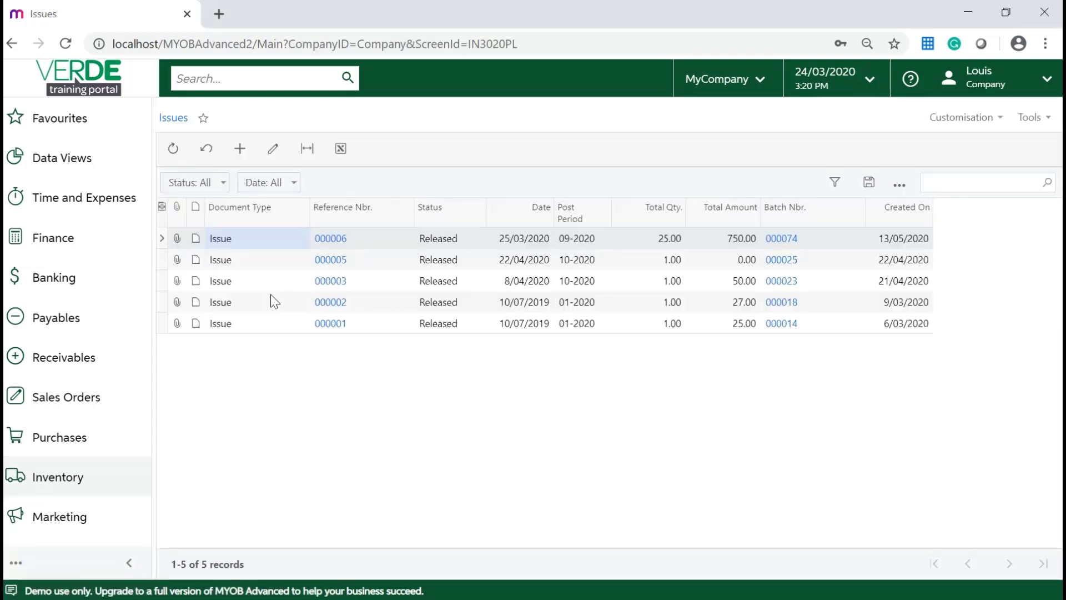
- Create and release issue 000007 for 20 EACH of BATTERY from AKL, location R01C01L01
click(237, 147)
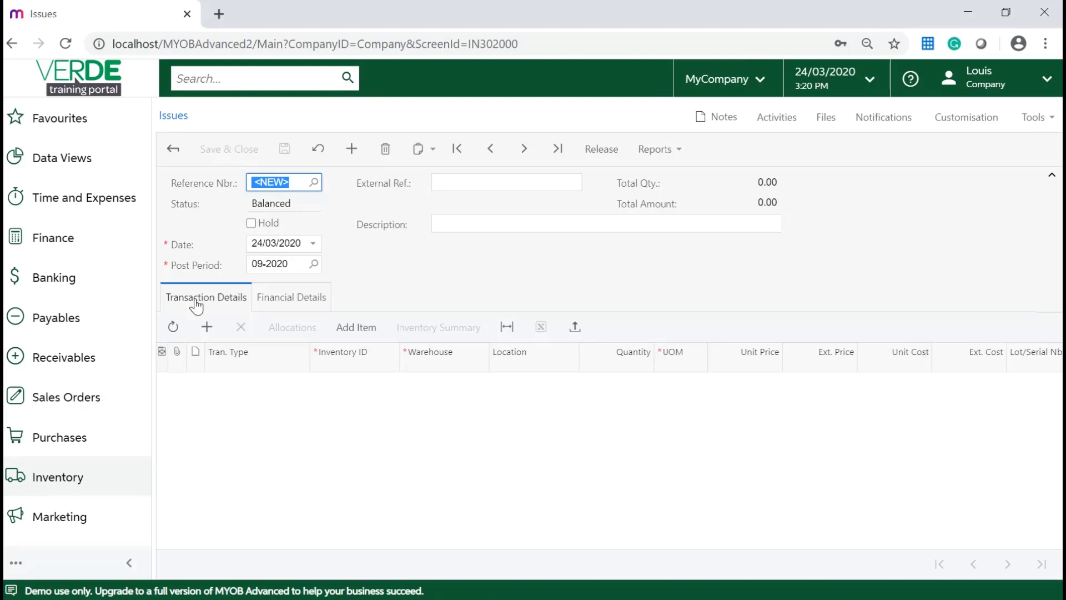
click(207, 327)
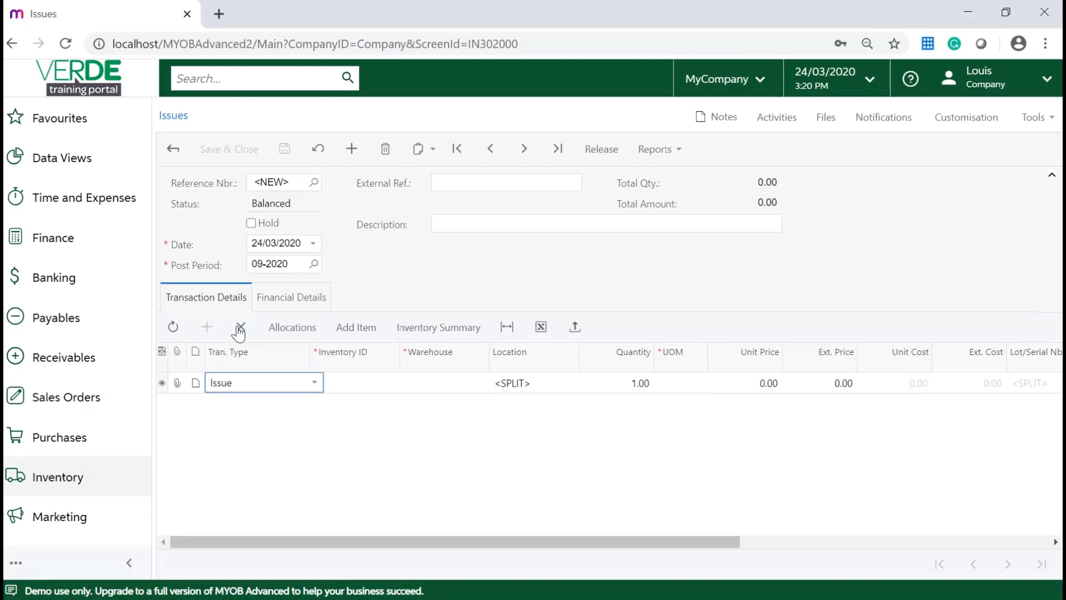
click(386, 384)
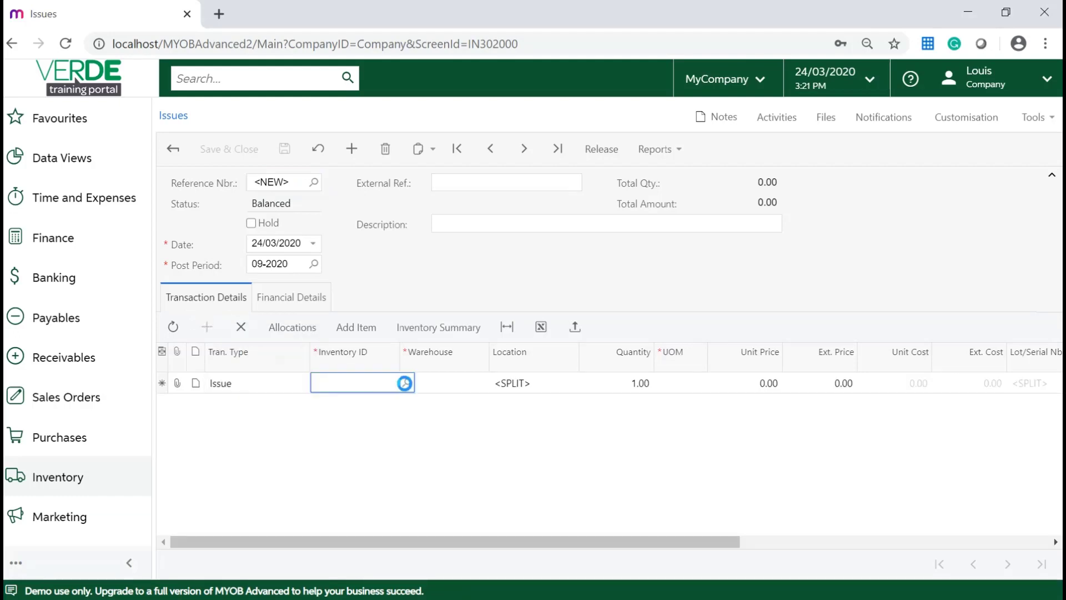
click(406, 383)
double_click(445, 221)
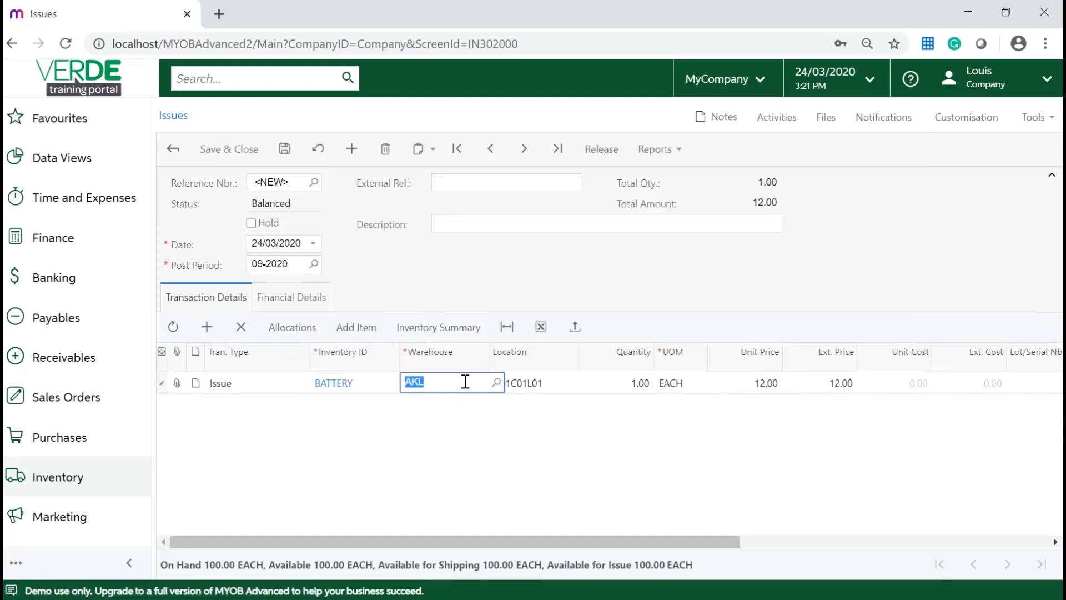
click(566, 381)
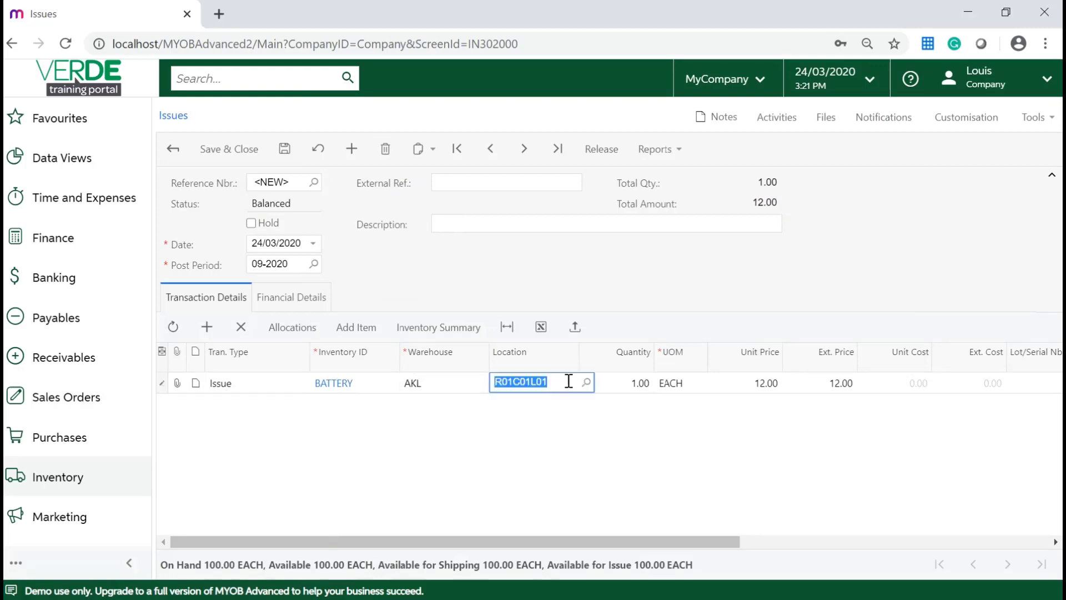
click(631, 382)
text(20)
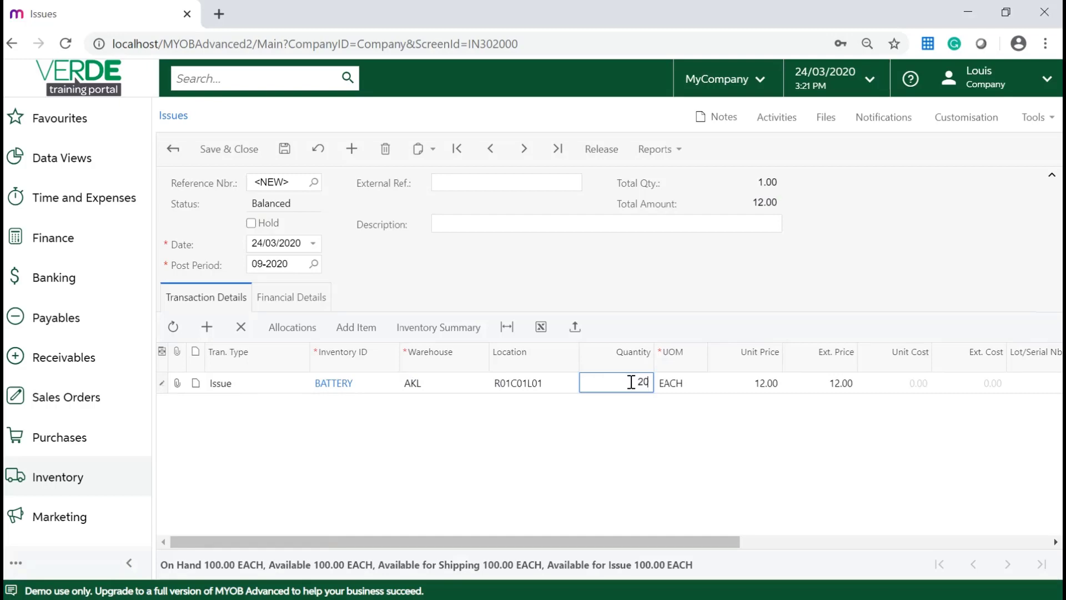
key(Tab)
click(640, 424)
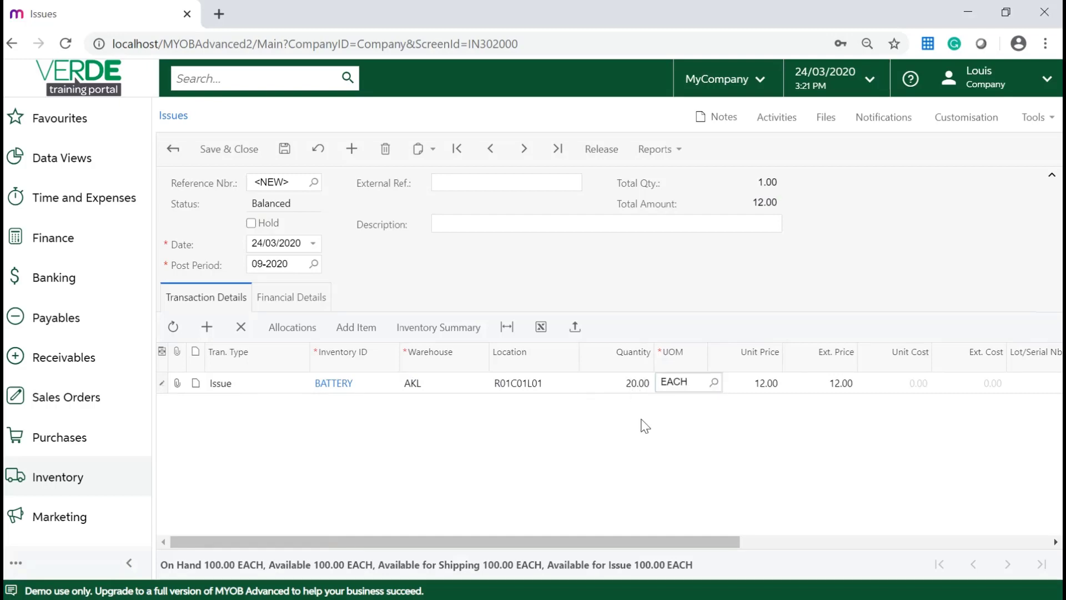
click(602, 164)
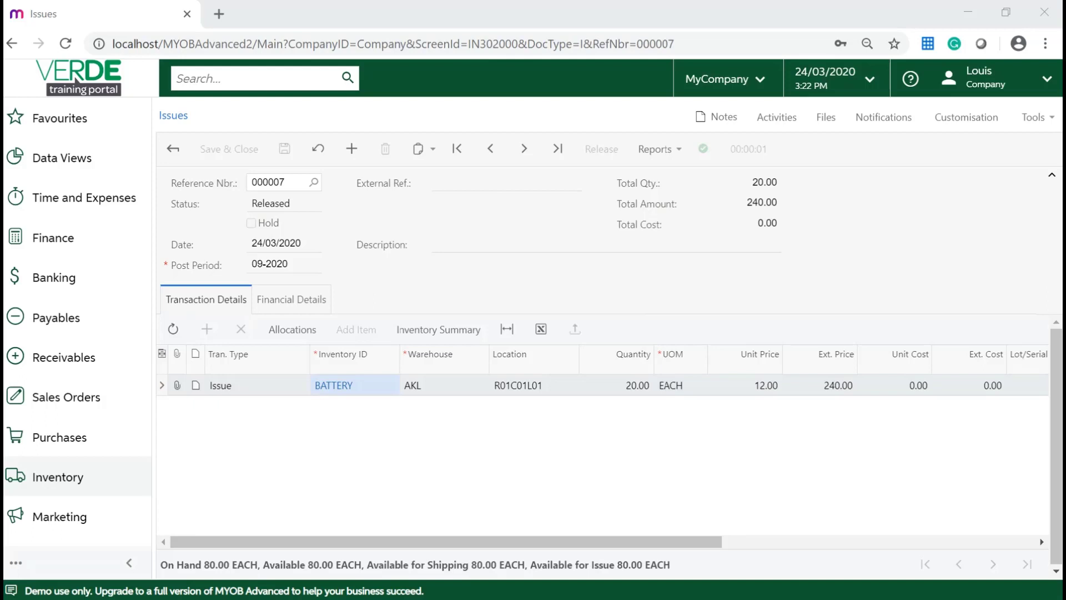
- Open the BATTERY stock item and view its Transaction Details inquiry
click(334, 385)
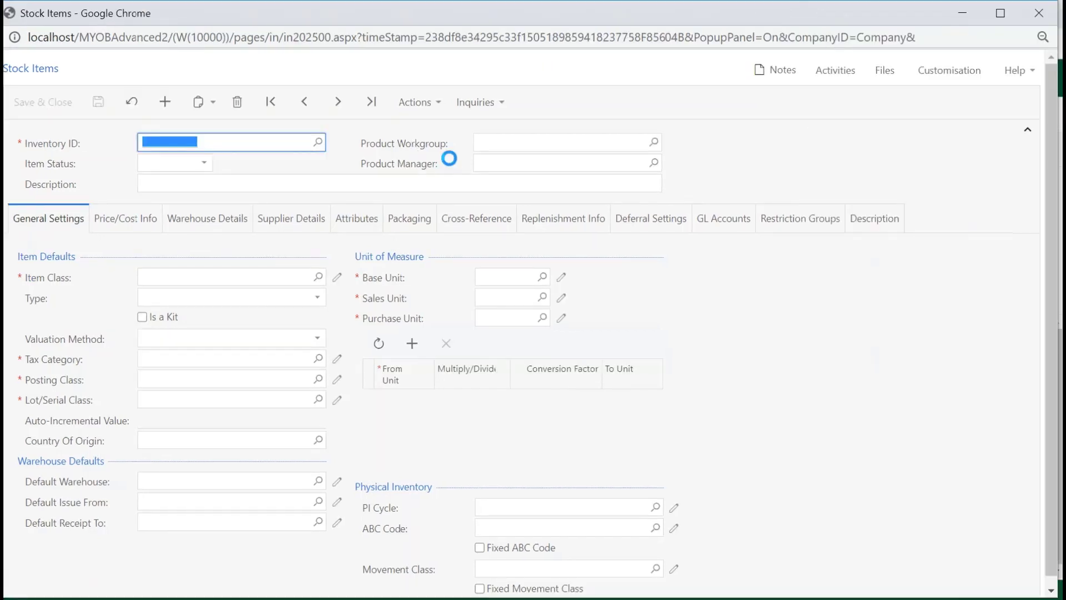
click(502, 104)
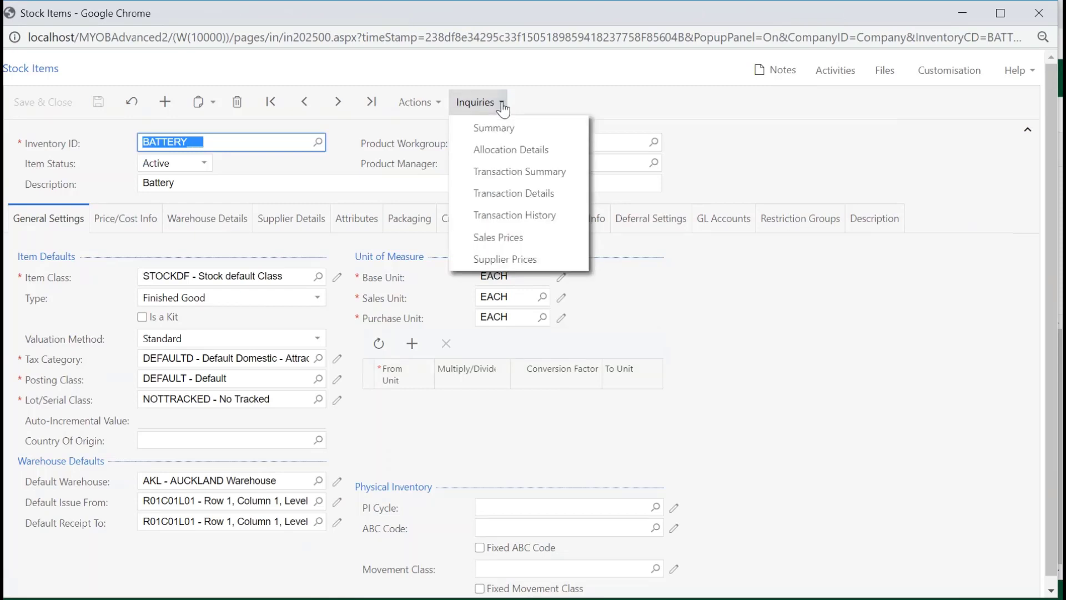
click(507, 194)
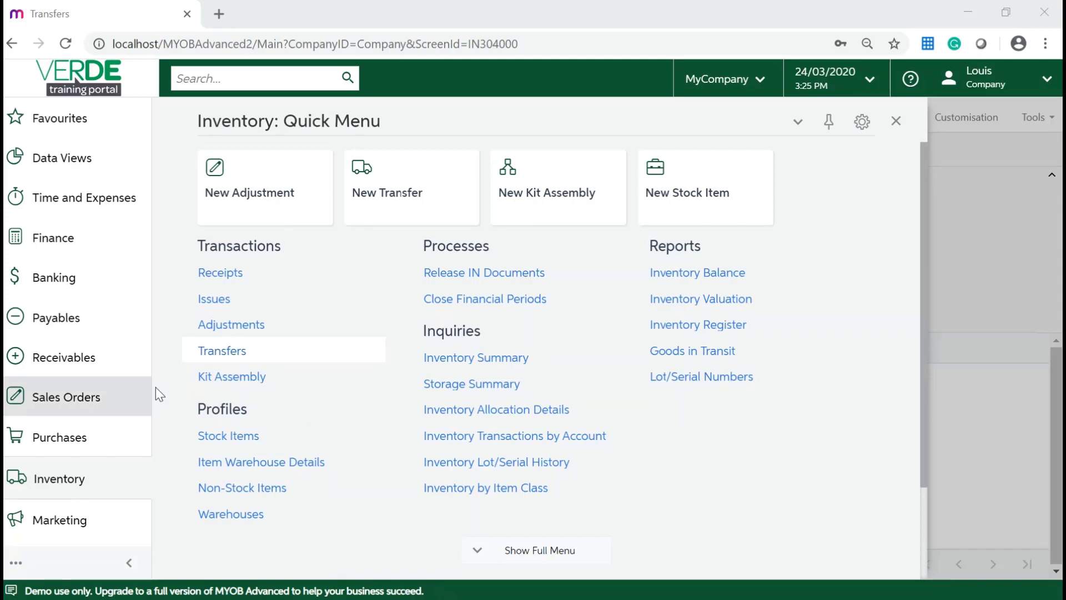
- Create a new transfer from warehouse AKL to warehouse MAIN
click(238, 351)
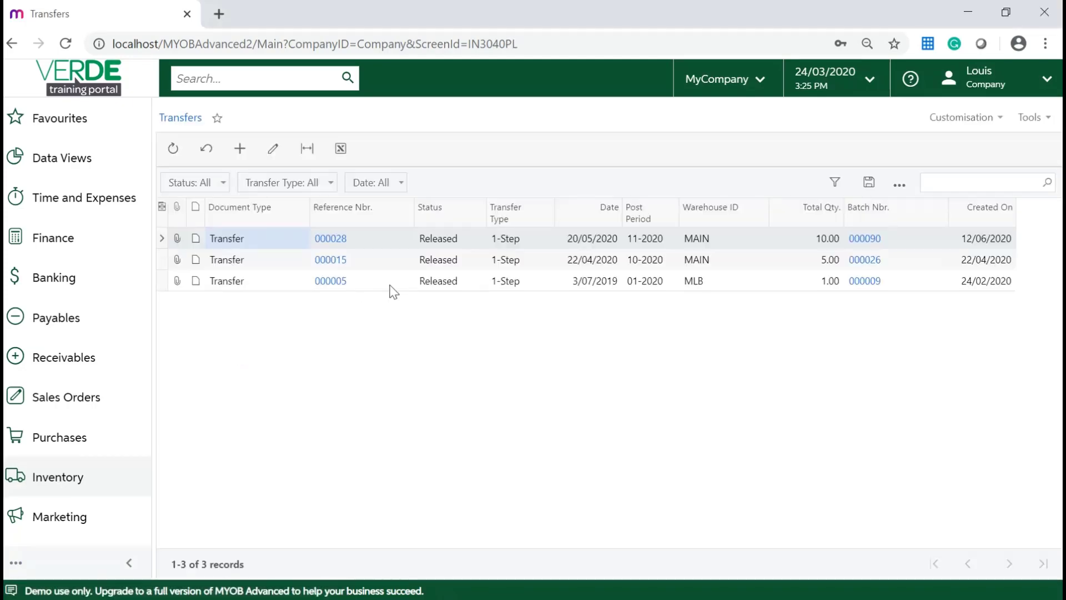
click(240, 150)
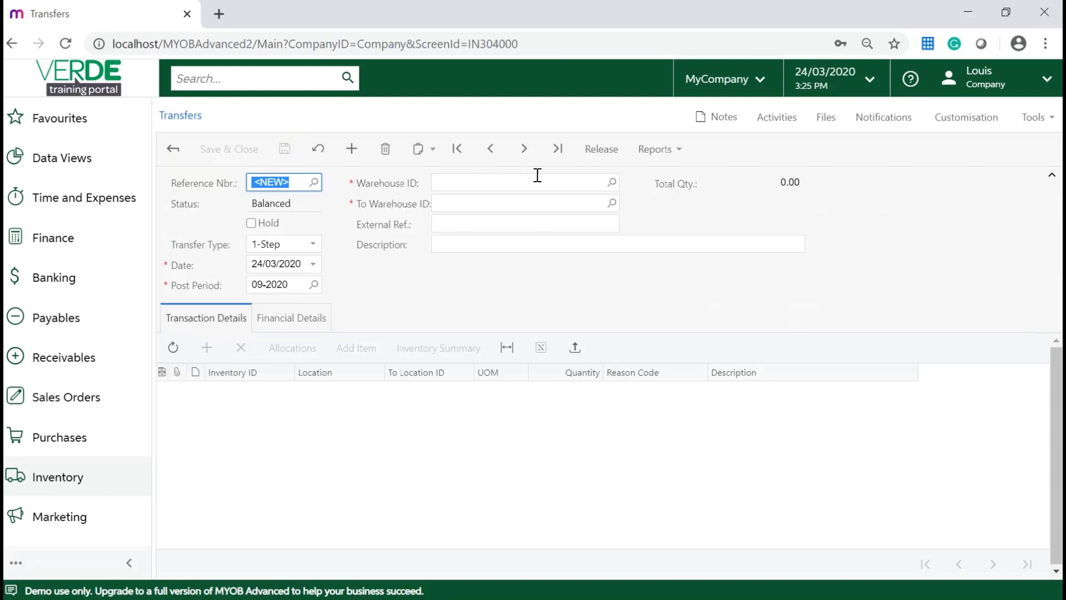
click(612, 183)
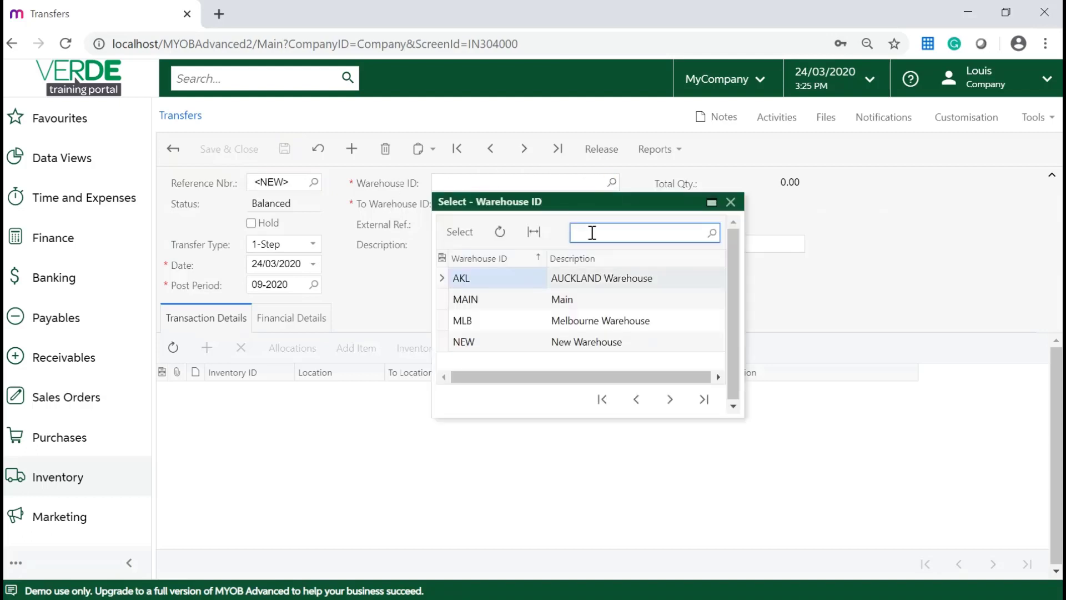
double_click(579, 280)
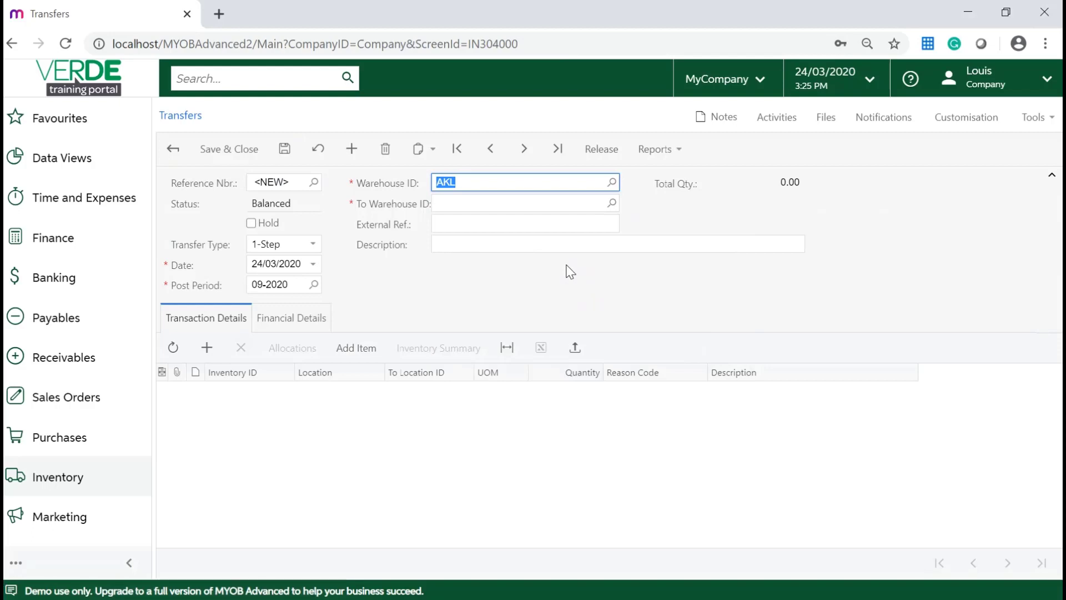
click(613, 204)
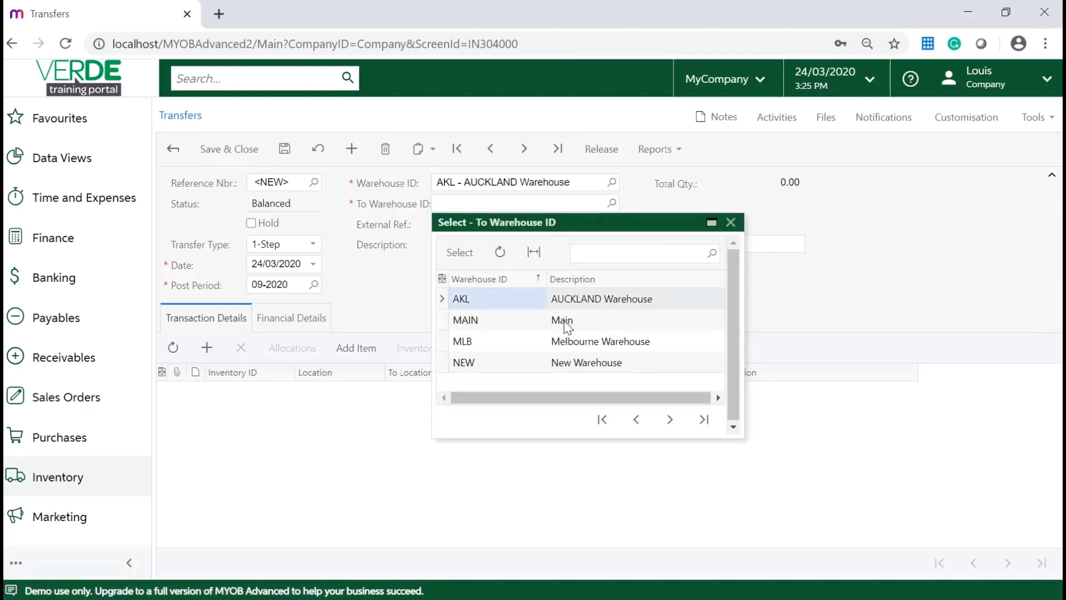
double_click(566, 321)
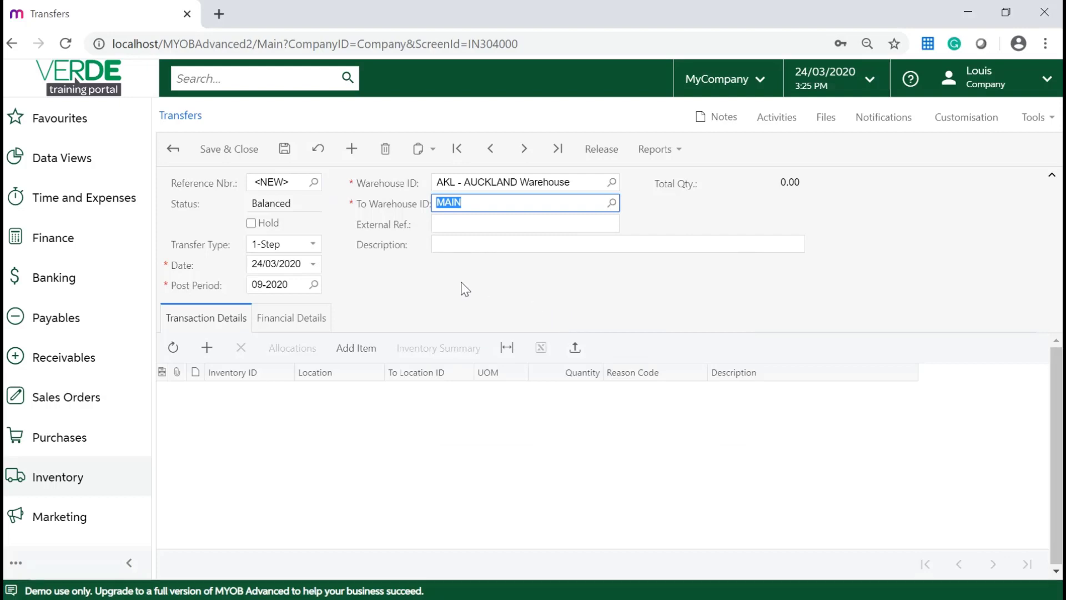
- Enter external reference 112 and description 'Transfer' on the transfer
click(450, 226)
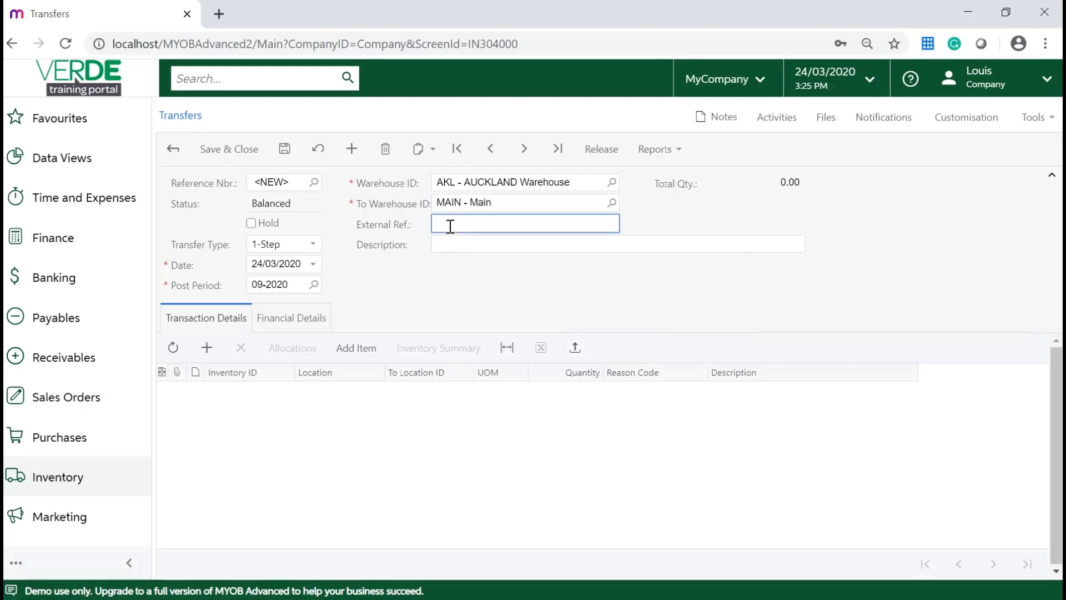
text(112)
key(Tab)
text(Transfer)
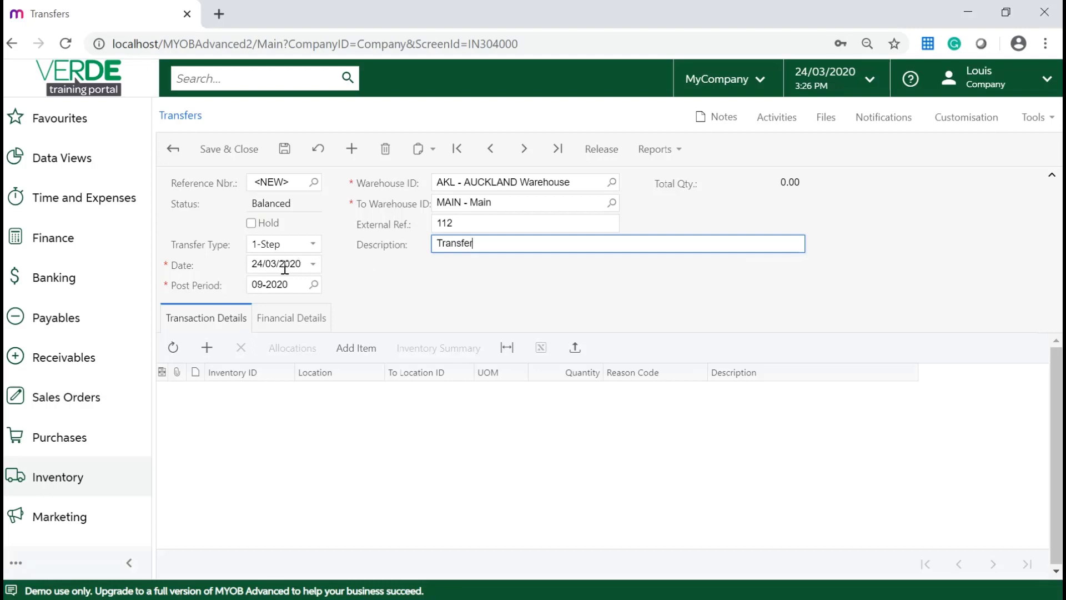
- Add a BATTERY transfer line with destination location MAIN
click(205, 350)
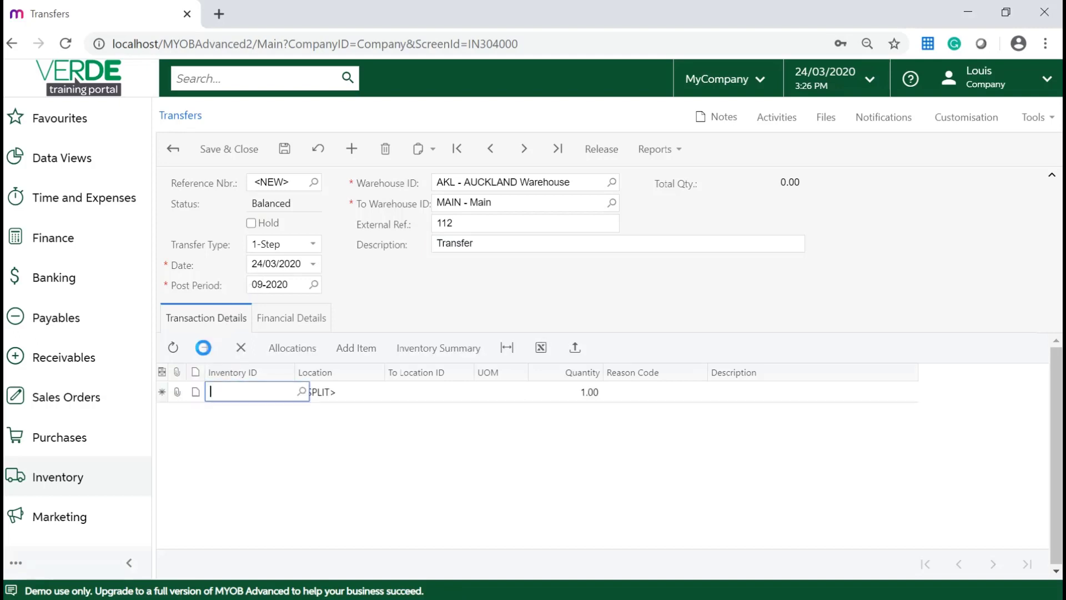
click(302, 393)
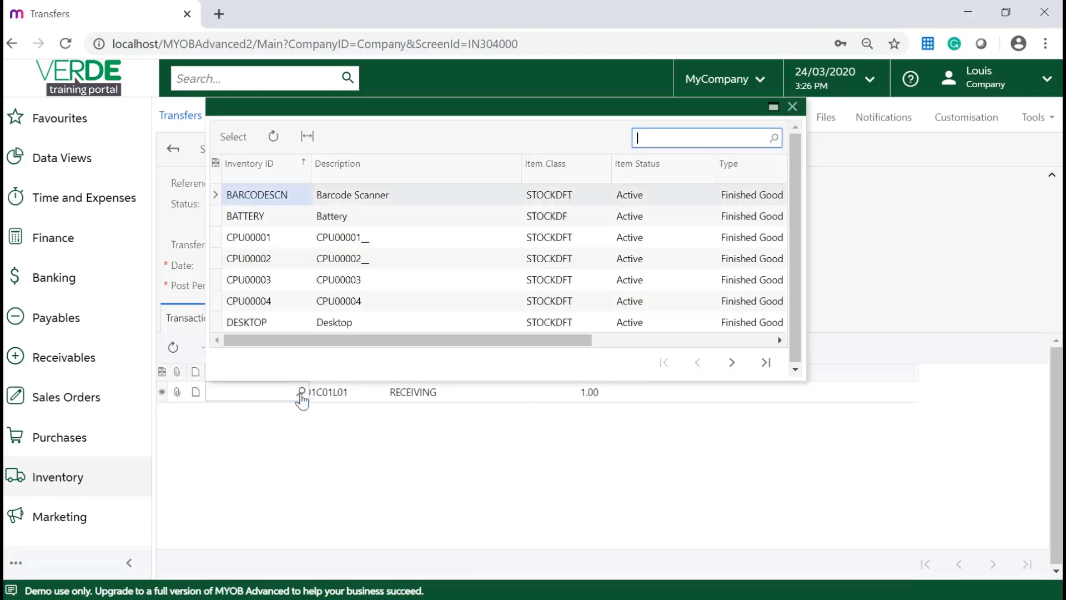
double_click(320, 221)
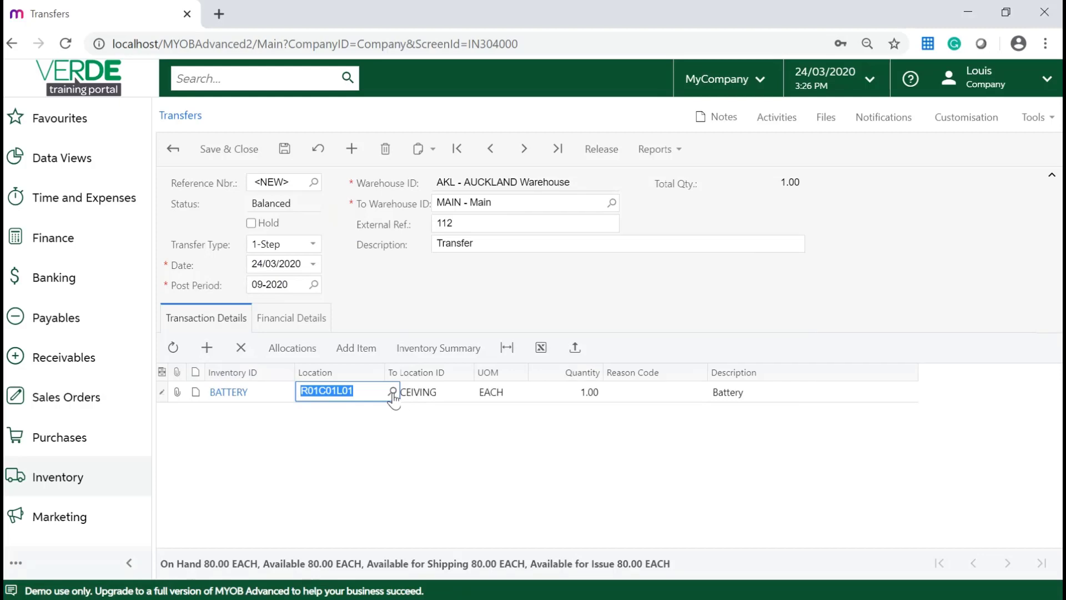
click(432, 391)
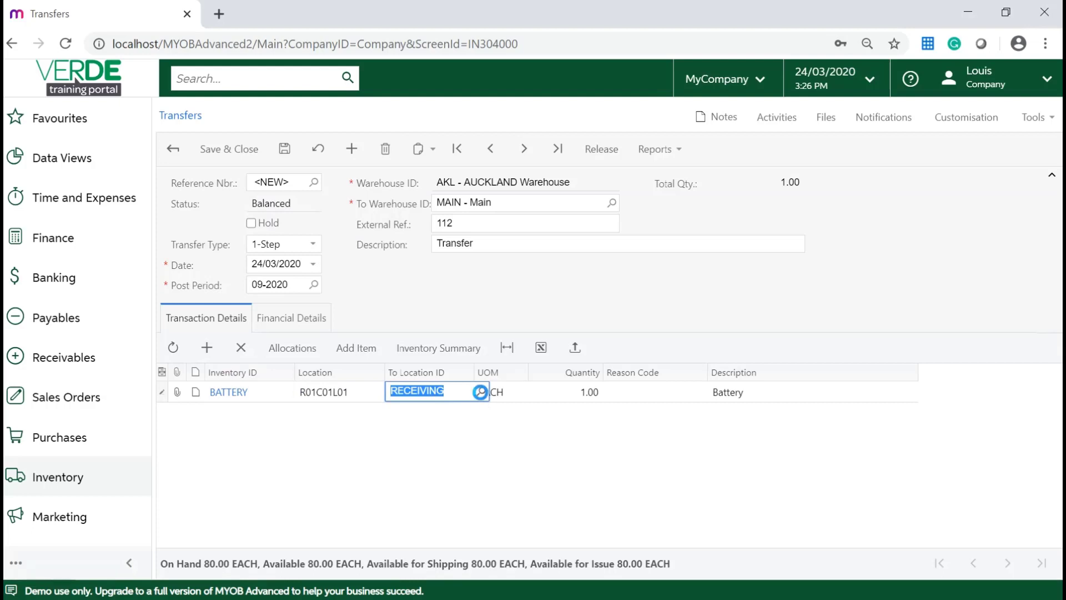
click(479, 392)
click(447, 251)
double_click(448, 252)
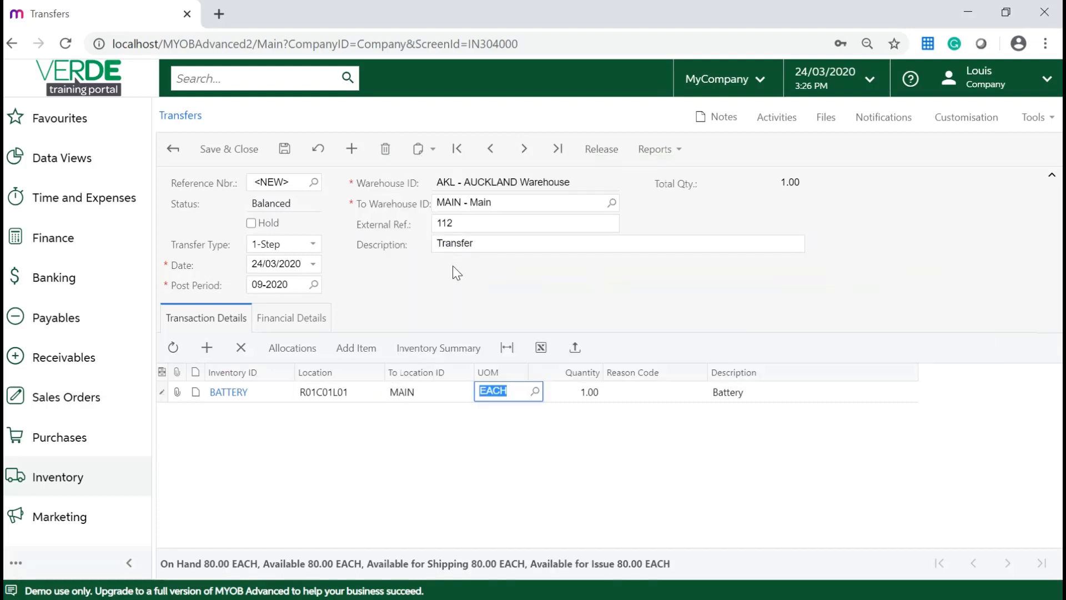
- Set the line quantity to 20 and release transfer 000030
click(582, 391)
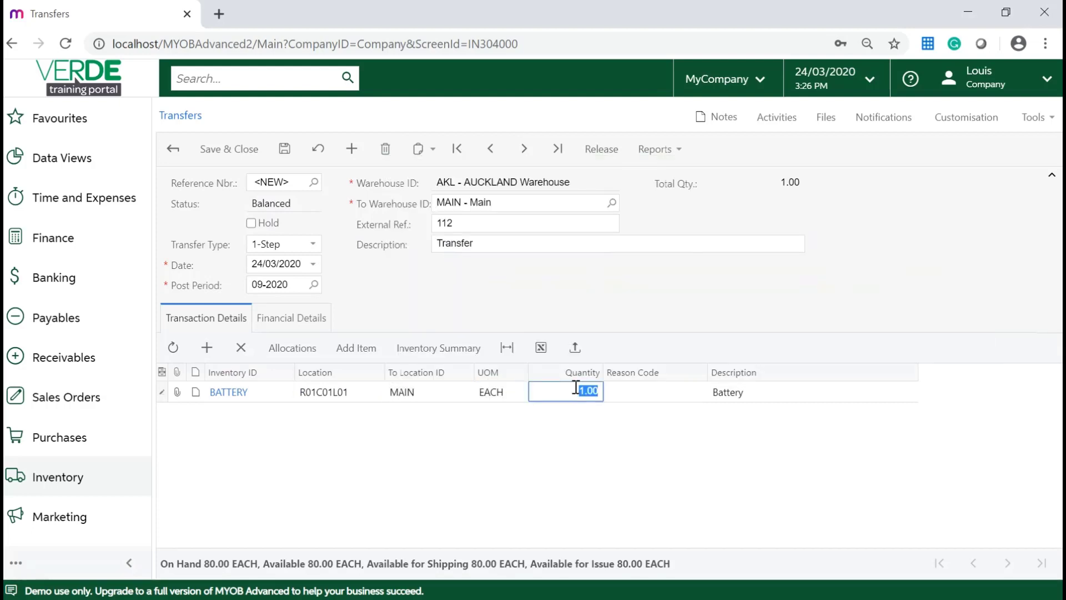
text(20)
click(646, 309)
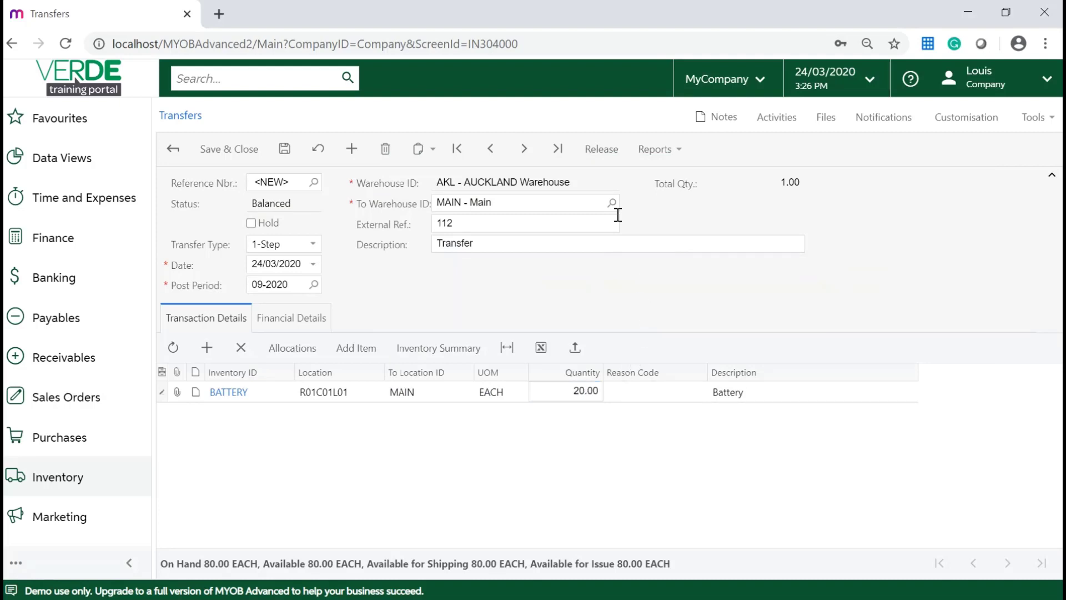
click(600, 149)
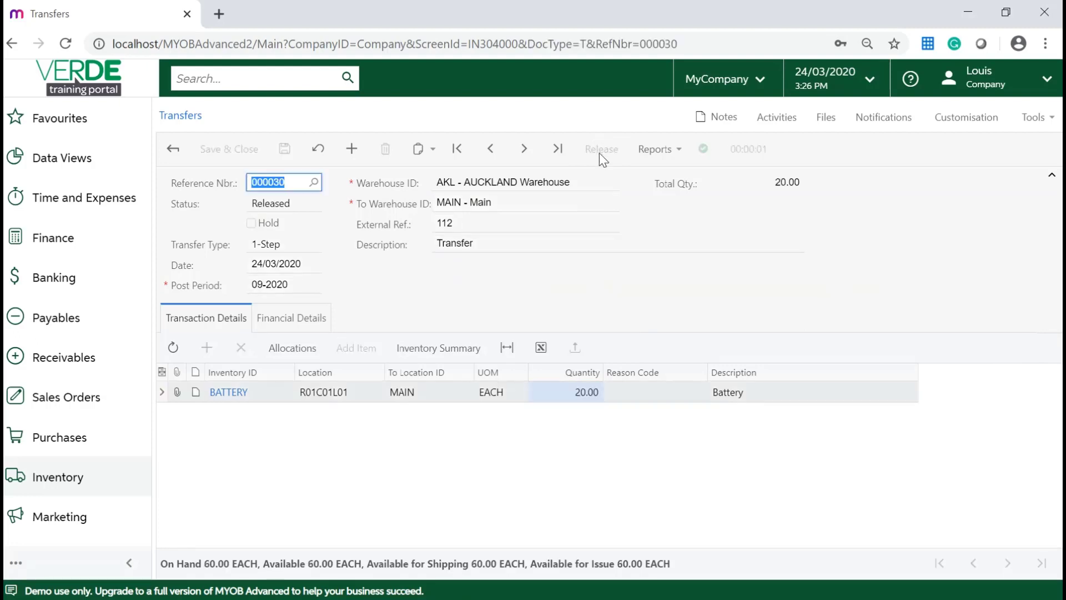
click(237, 395)
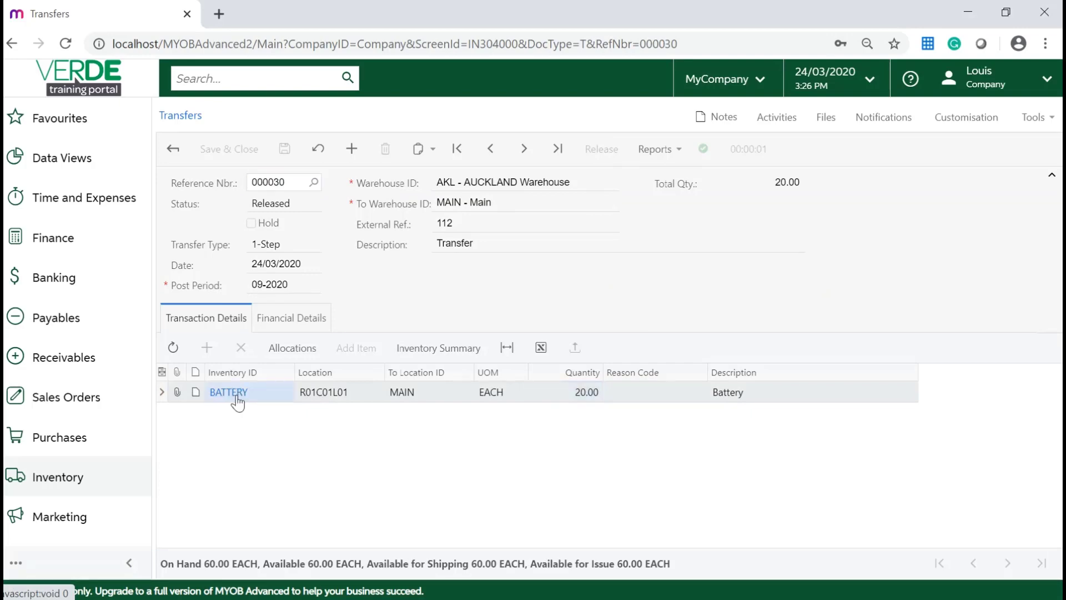
- Open the BATTERY stock item and view its Warehouse Details quantities
click(237, 398)
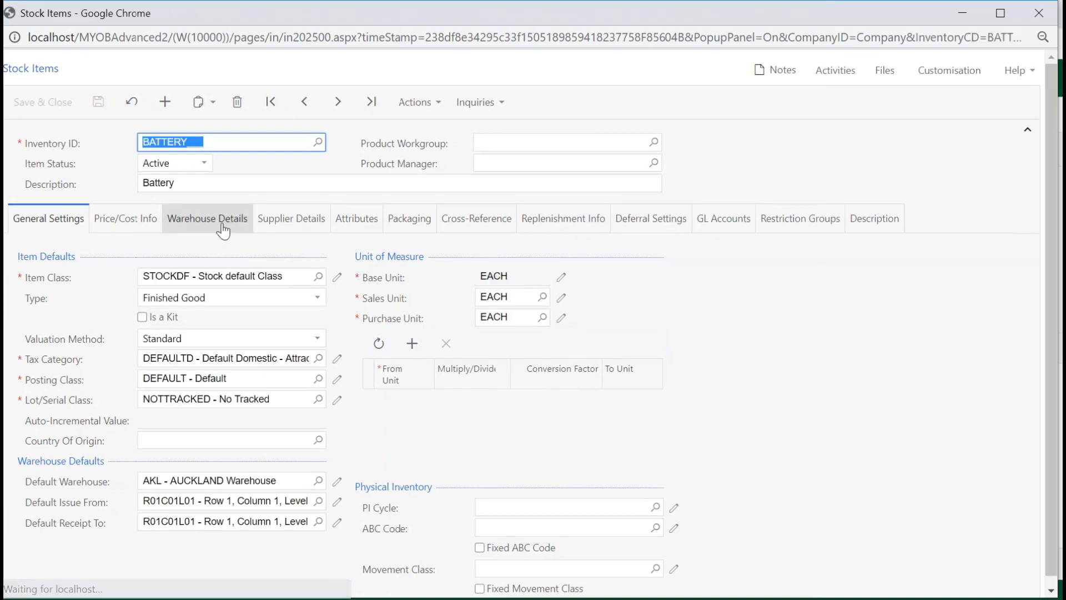
click(221, 222)
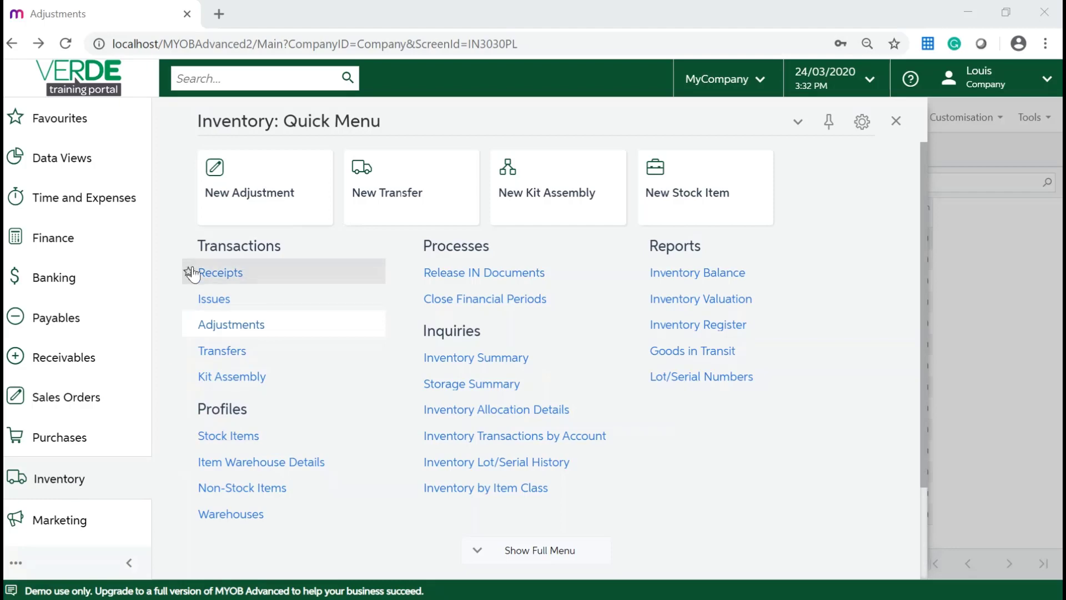
- Create a new adjustment with external ref 44785 and description 'Stock found'
click(275, 325)
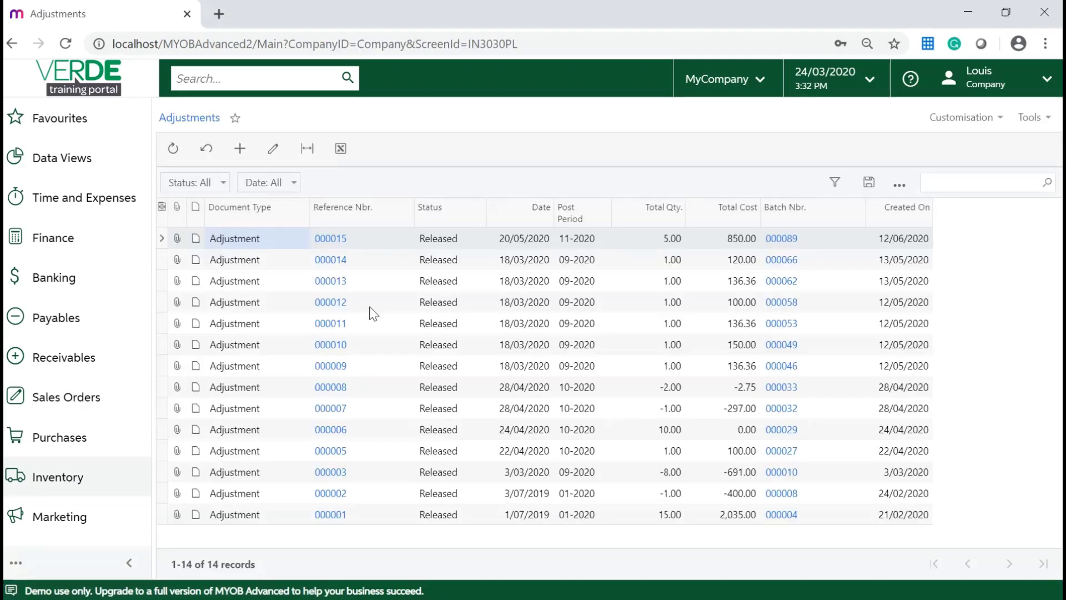
click(240, 149)
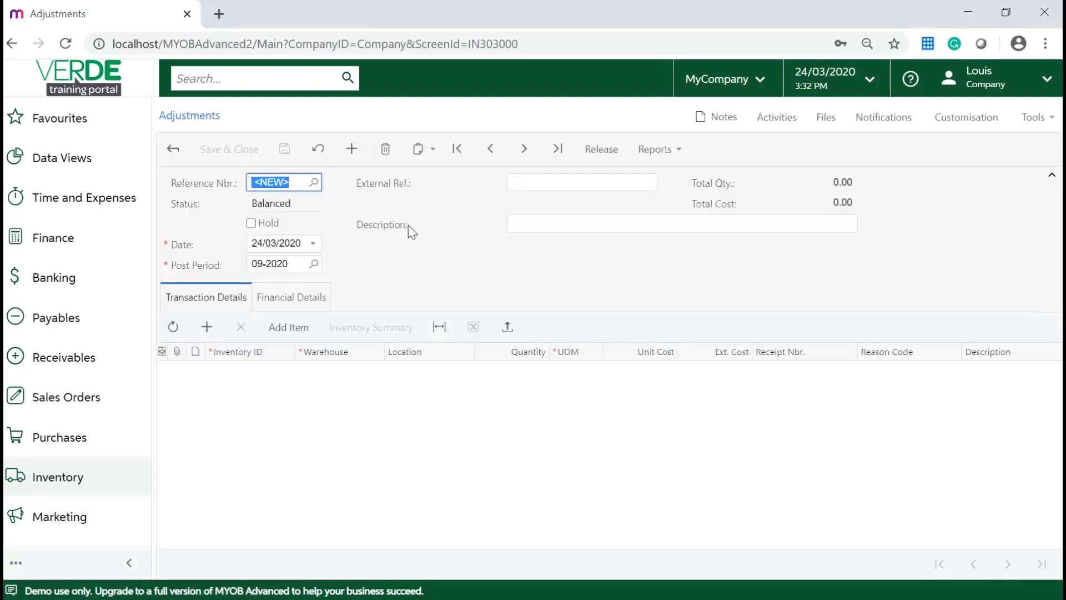
click(516, 181)
text(44785)
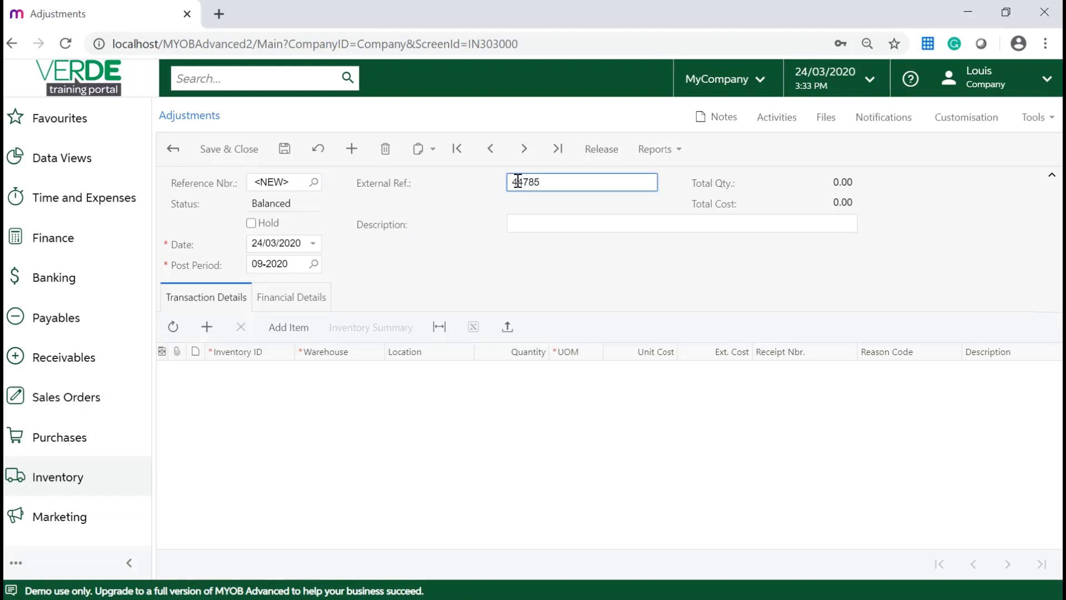
click(539, 223)
text(St)
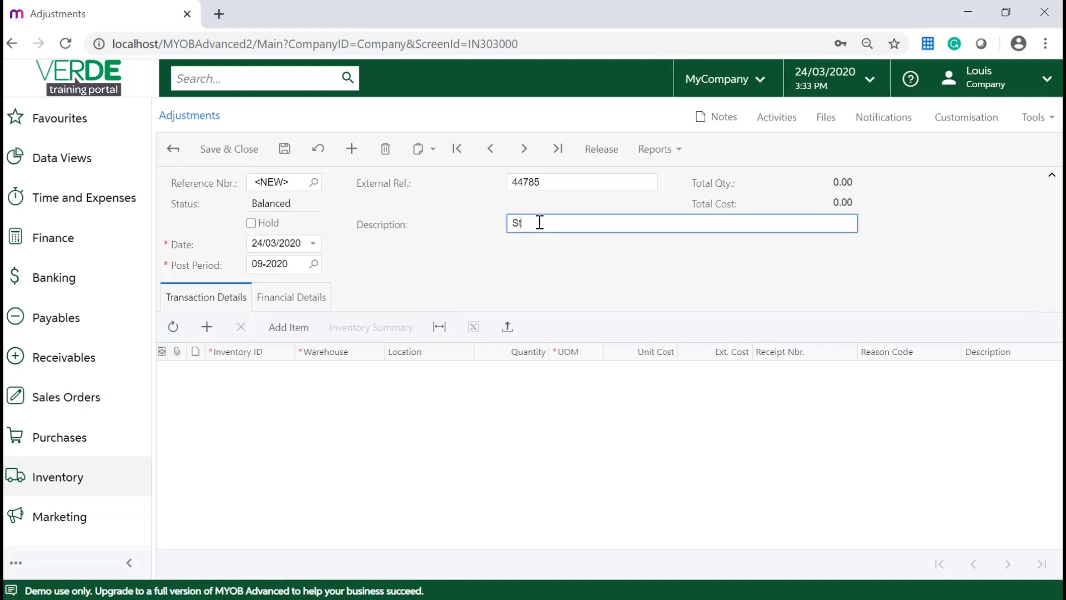
text(ock Cound)
click(359, 259)
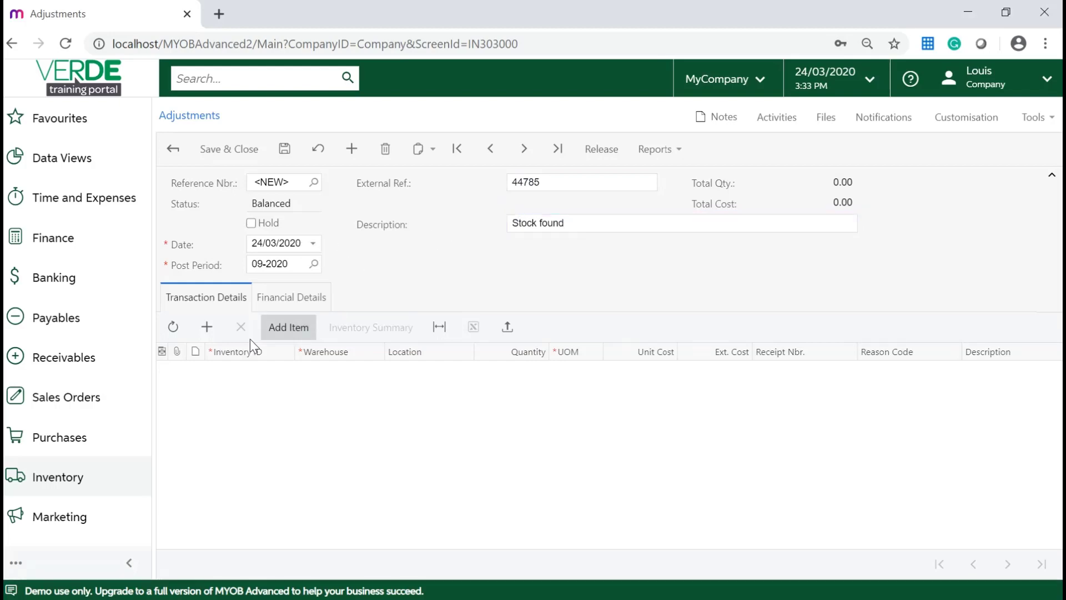
- Add a line of 8 BATTERY at AKL, R01C01L01, and release adjustment 000016
click(207, 327)
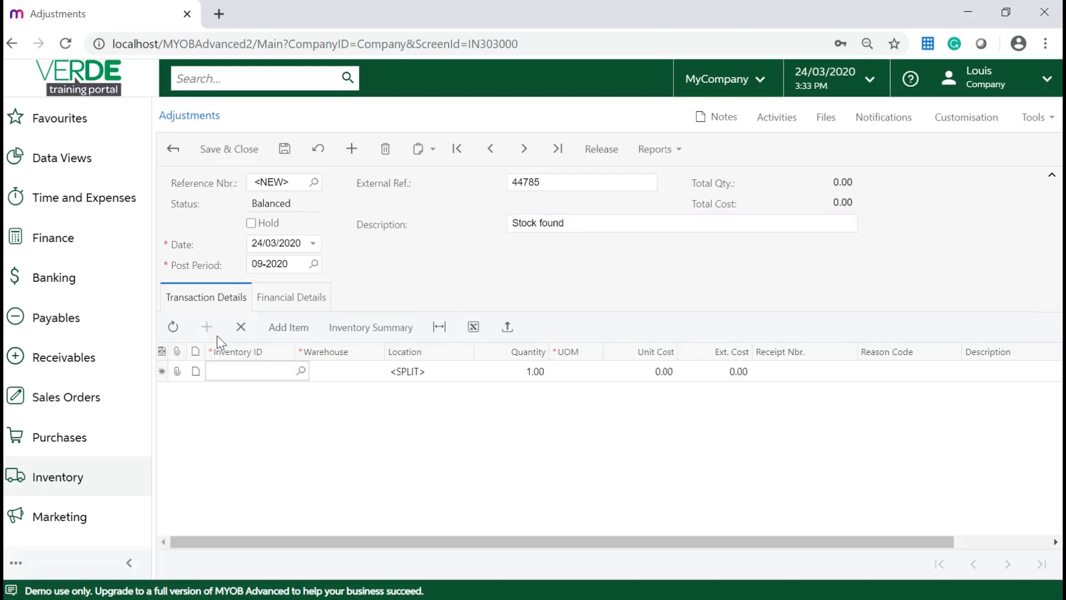
click(301, 371)
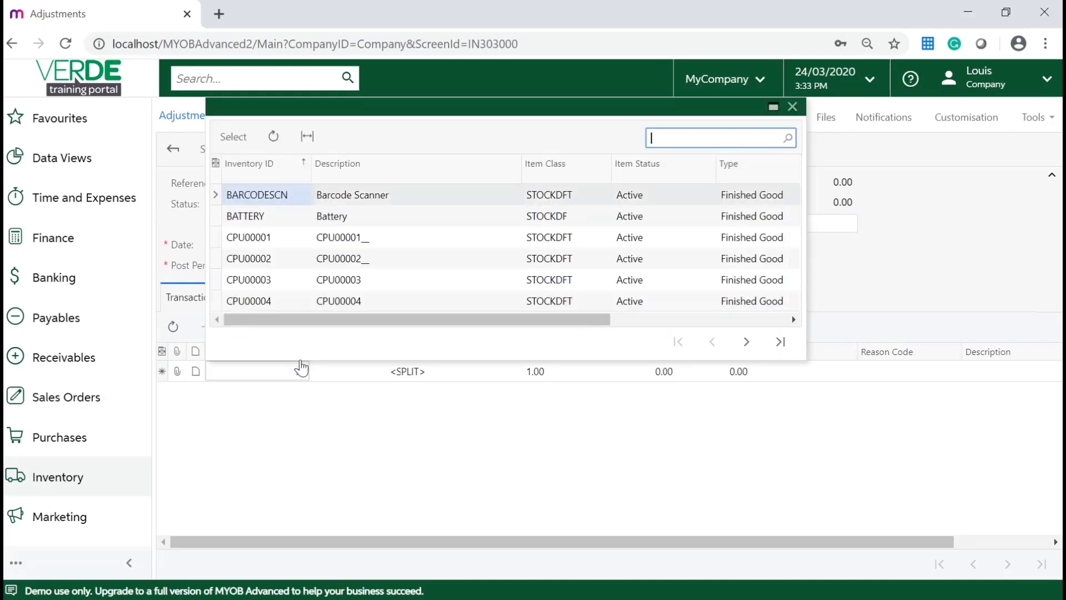
double_click(333, 217)
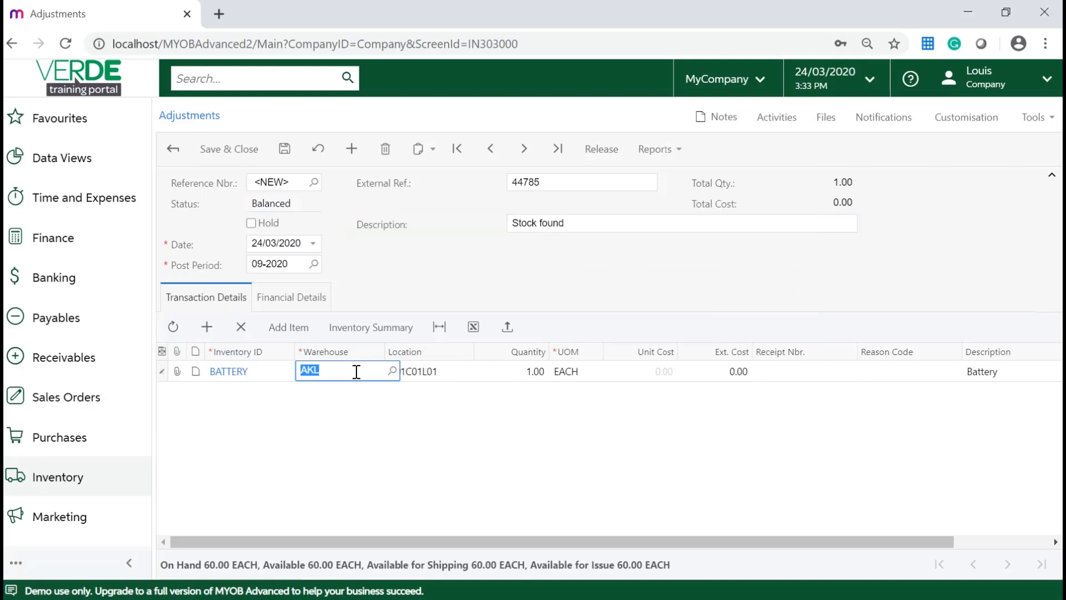
click(447, 371)
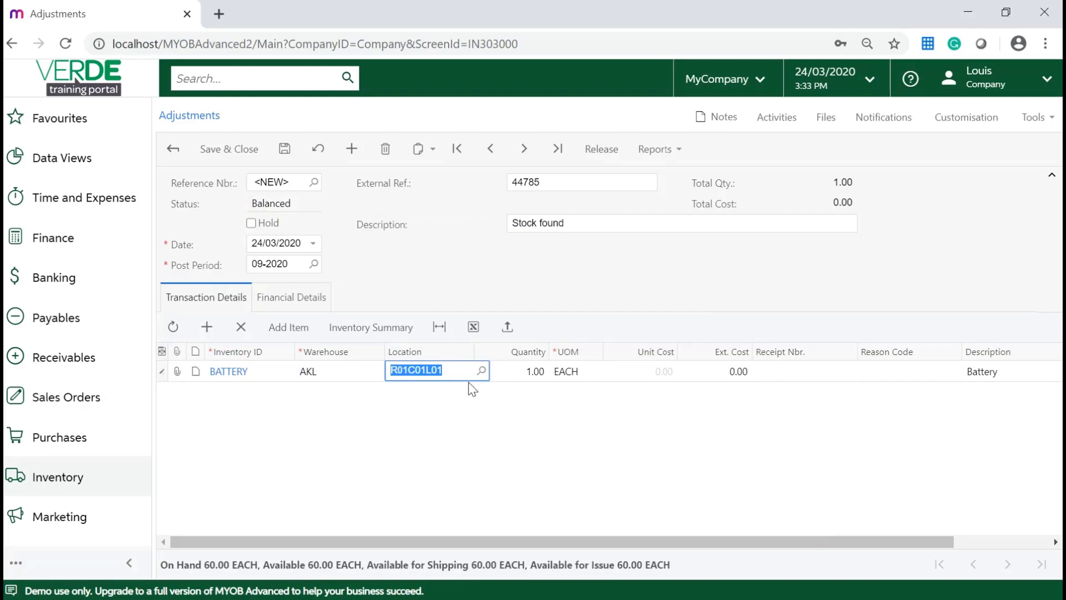
click(516, 370)
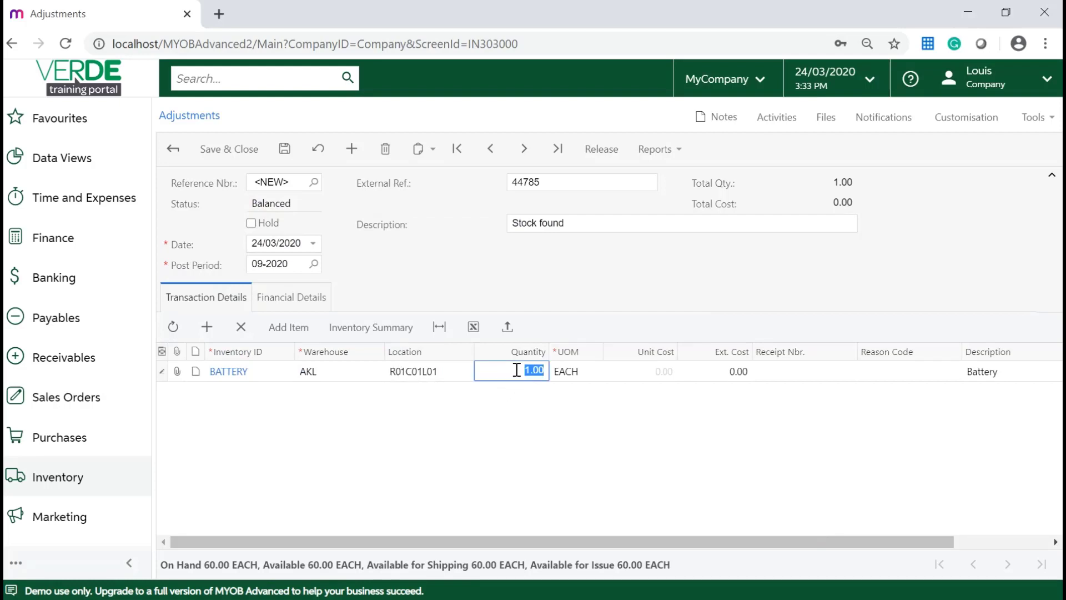
text(8)
key(Tab)
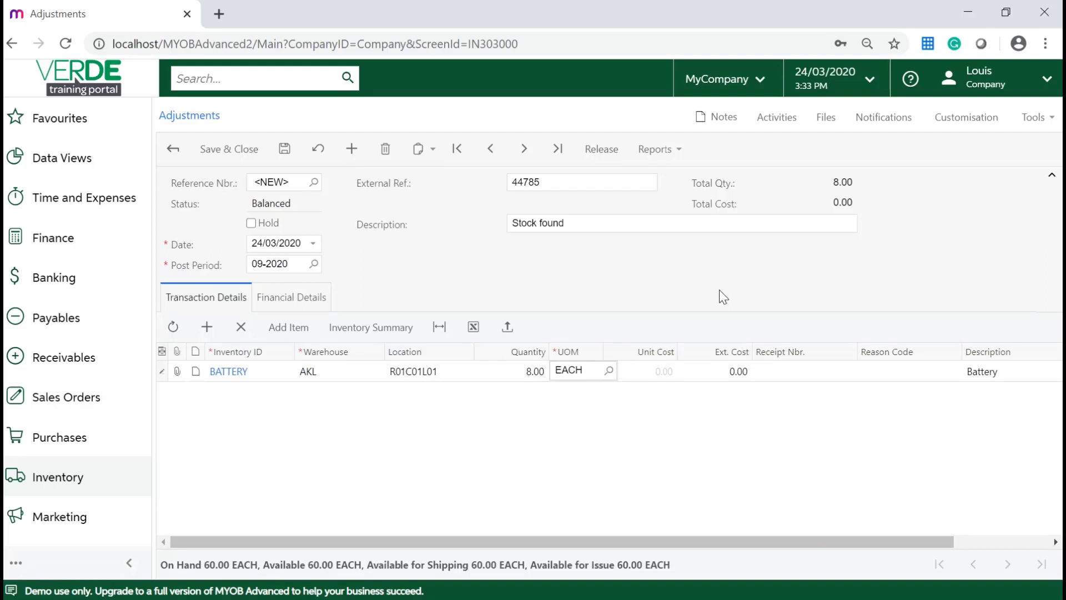
click(617, 154)
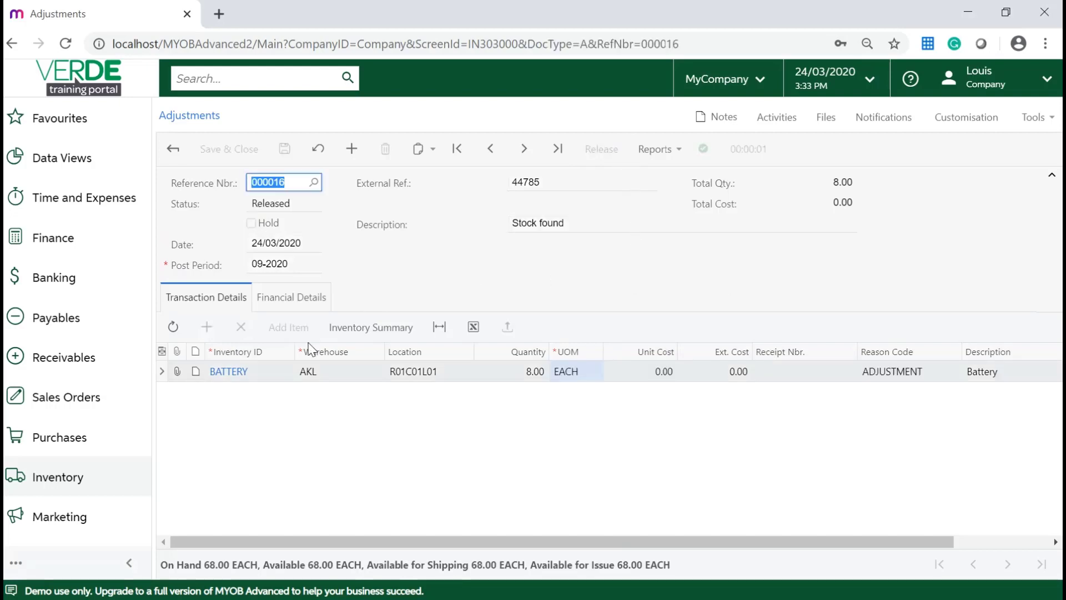
click(234, 382)
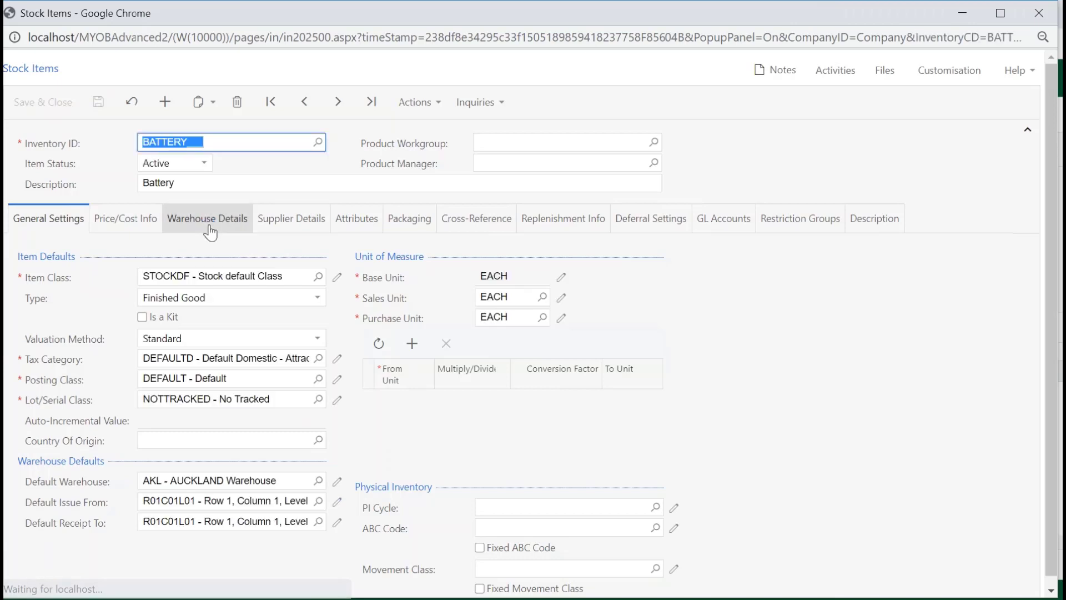
- Open BATTERY's Warehouse Details tab showing 68 at AKL and 20 at MAIN
click(208, 220)
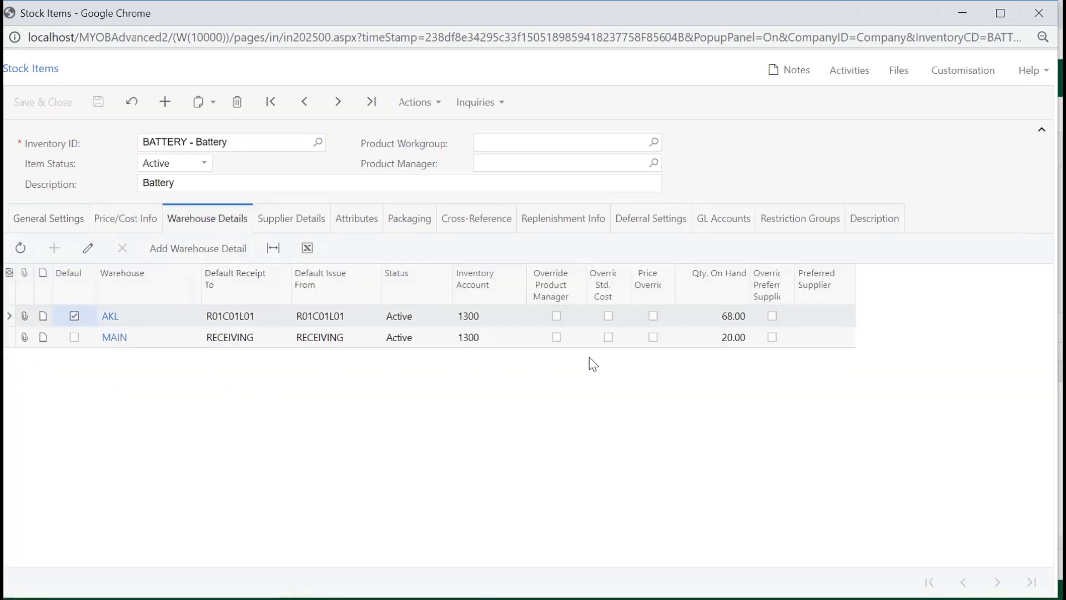